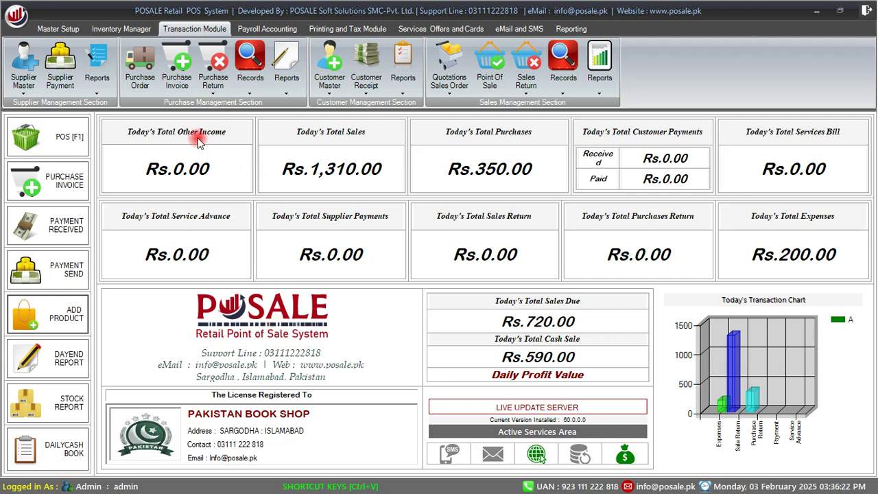
Open the bulk opening stock entry form, set the storage type to Store, and enable the Fixed option
left_click(115, 29)
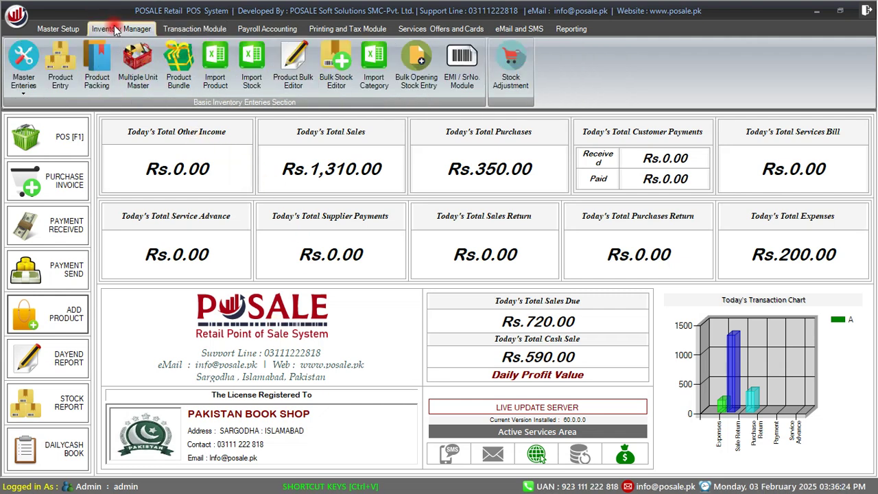
left_click(420, 80)
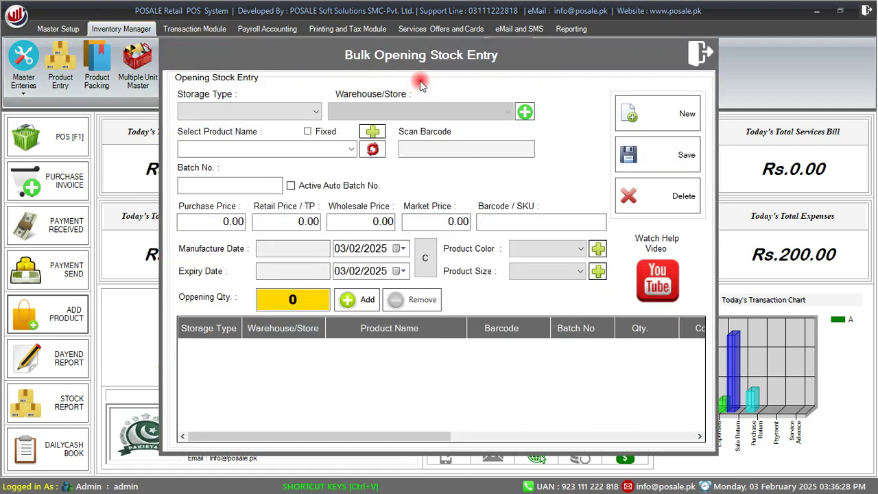
left_click(310, 112)
left_click(306, 125)
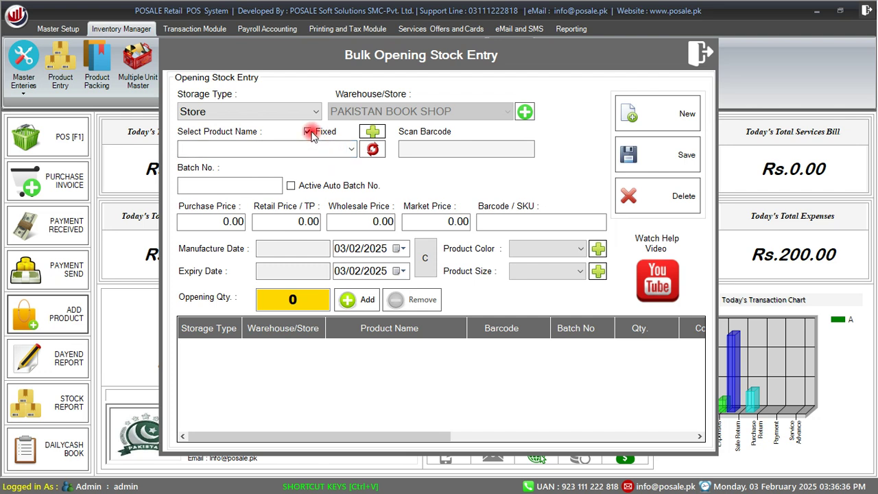
Find the product CLIPS GEM and add it to the opening stock list with a quantity of 12
left_click(281, 146)
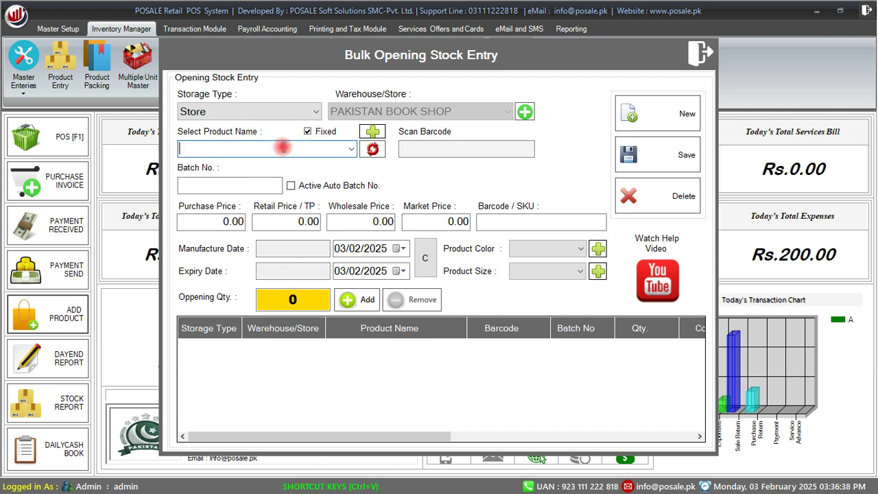
type("S")
left_click(283, 149)
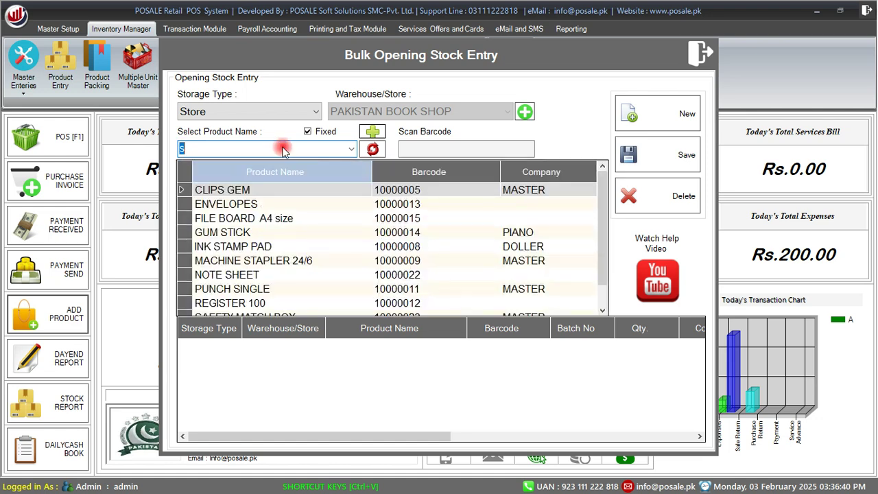
key("Return")
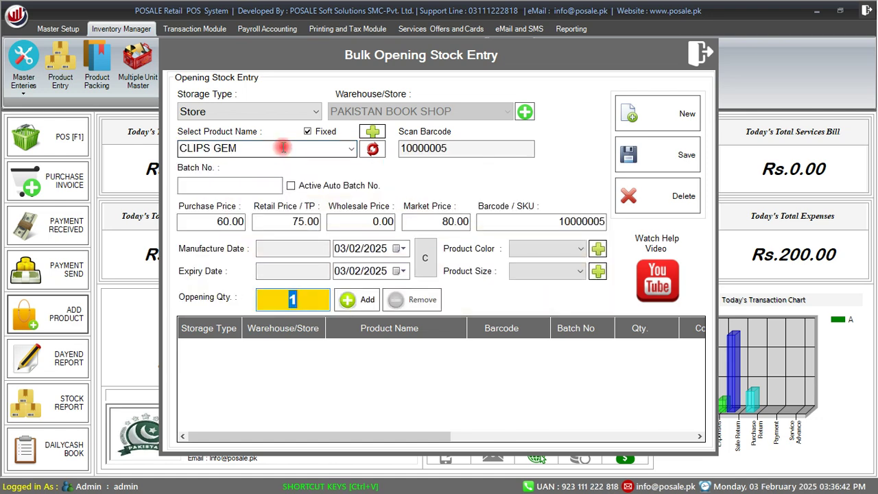
type("12")
key("Return")
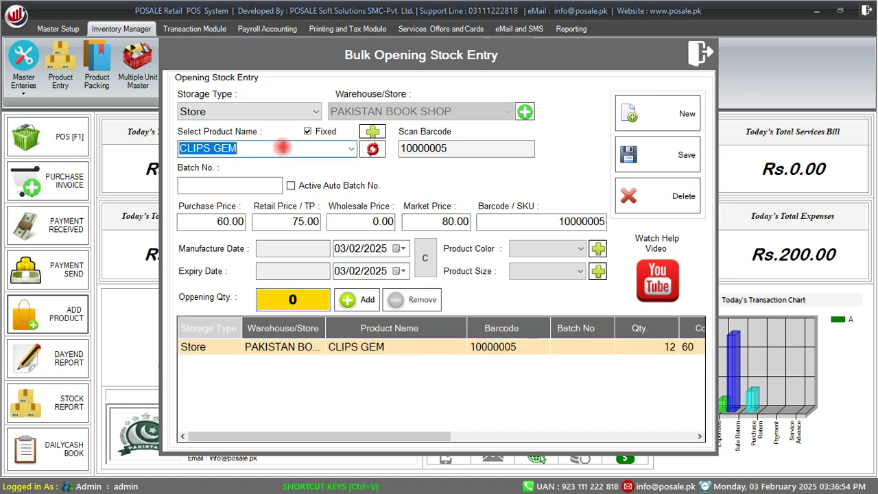
Add FILE BOARD A4 size to the opening stock list with a quantity of 12
type("d")
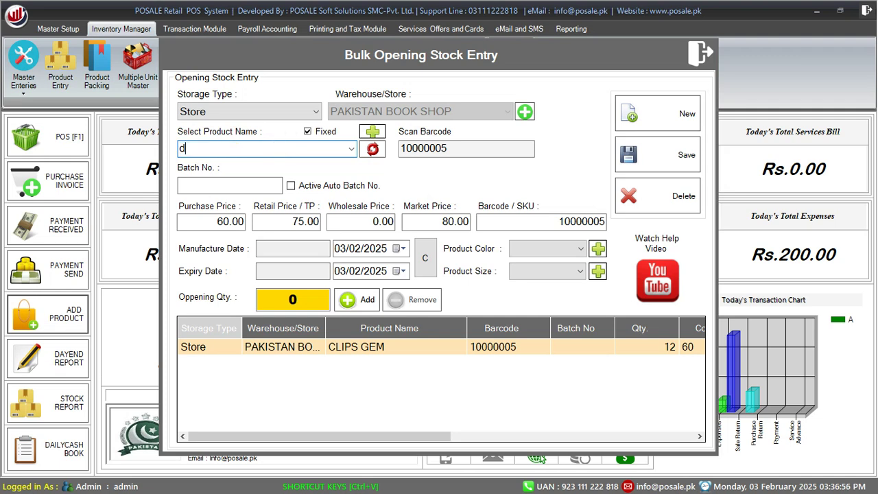
left_click(283, 149)
key("Return")
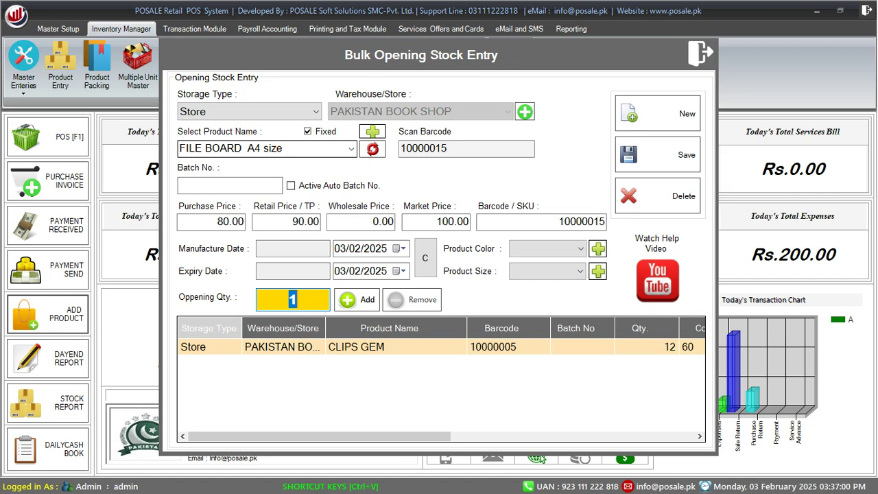
type("12")
key("Return")
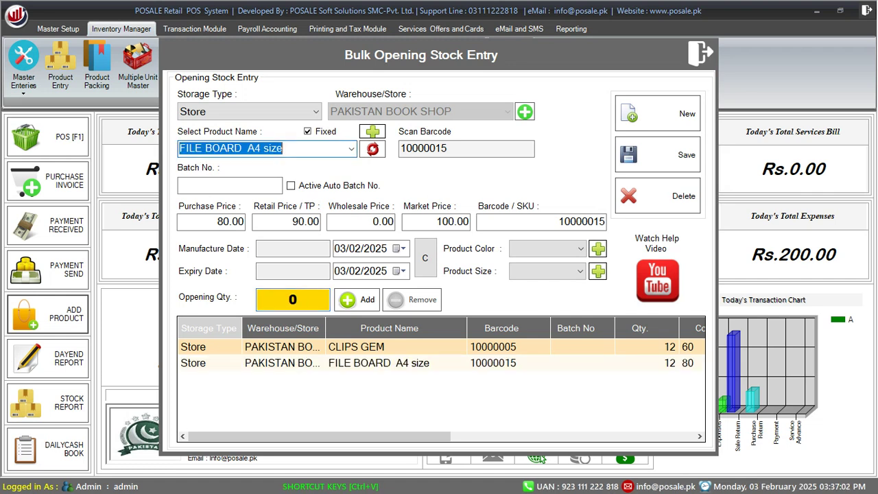
Add PENCIL LEAD RUBBER to the opening stock list with a quantity of 12
type("d")
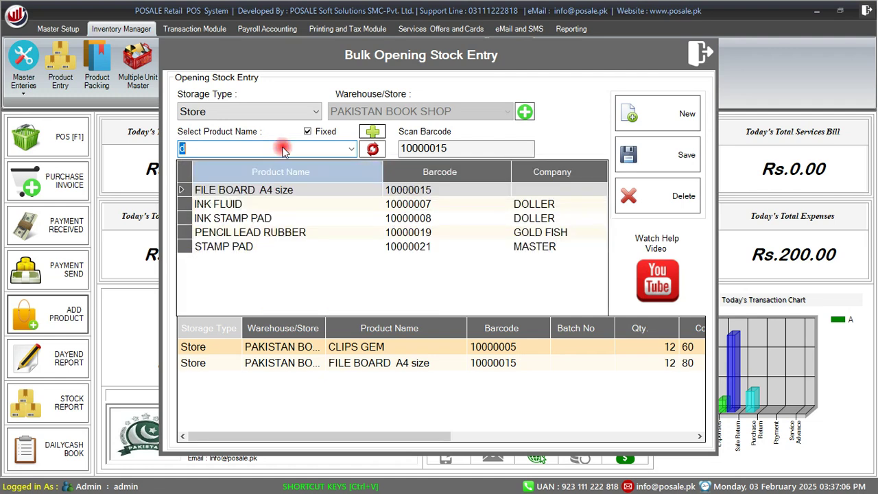
key("Down")
key("Down")
key("Down")
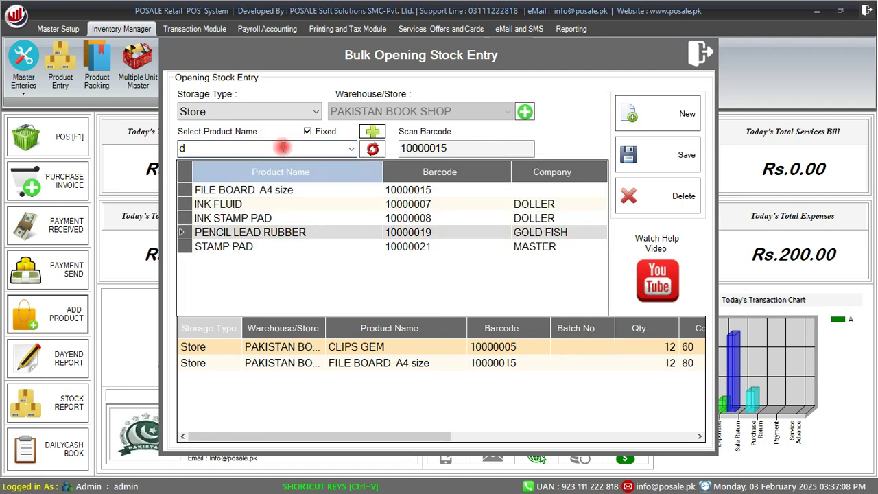
key("Return")
type("12")
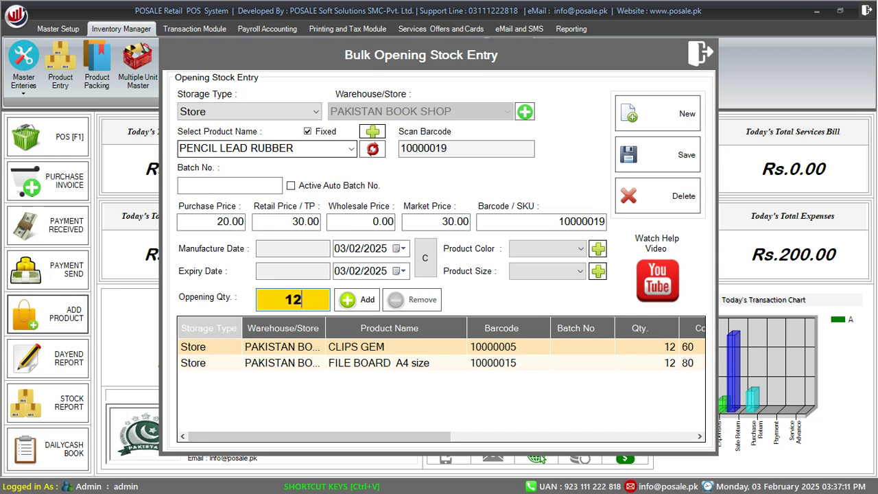
key("Return")
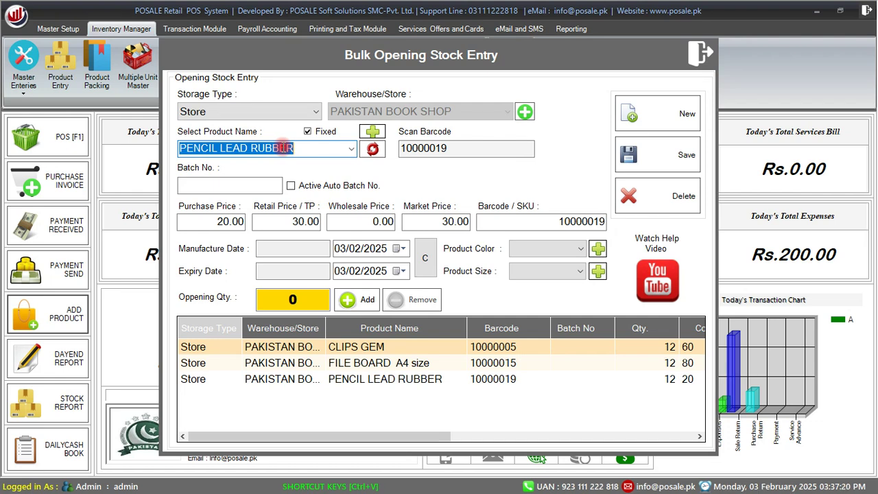
Save the bulk opening stock entries and close the entry form
left_click(632, 152)
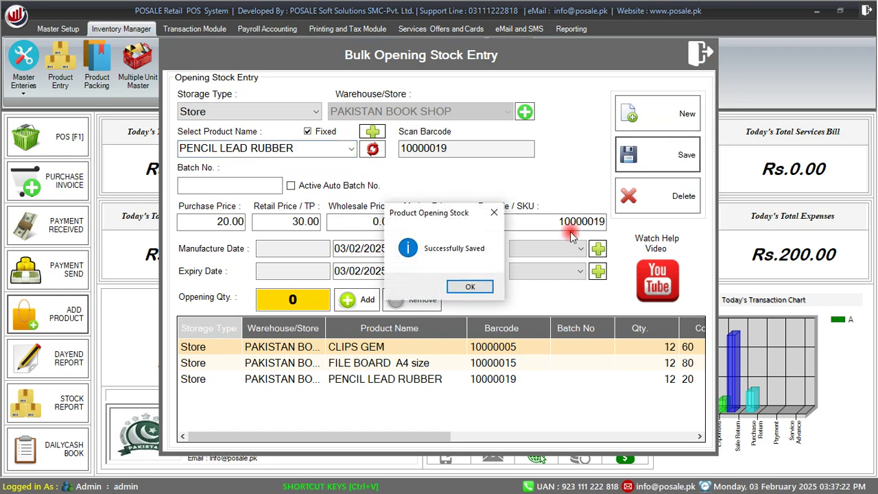
left_click(469, 287)
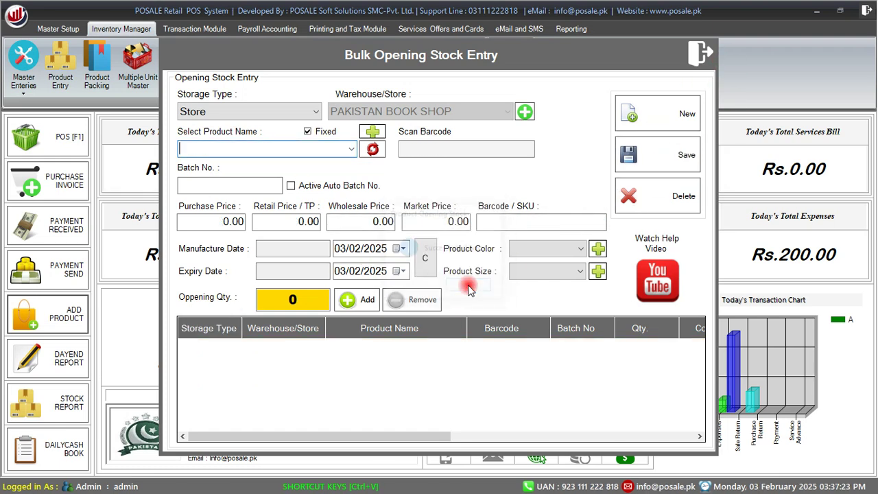
left_click(711, 58)
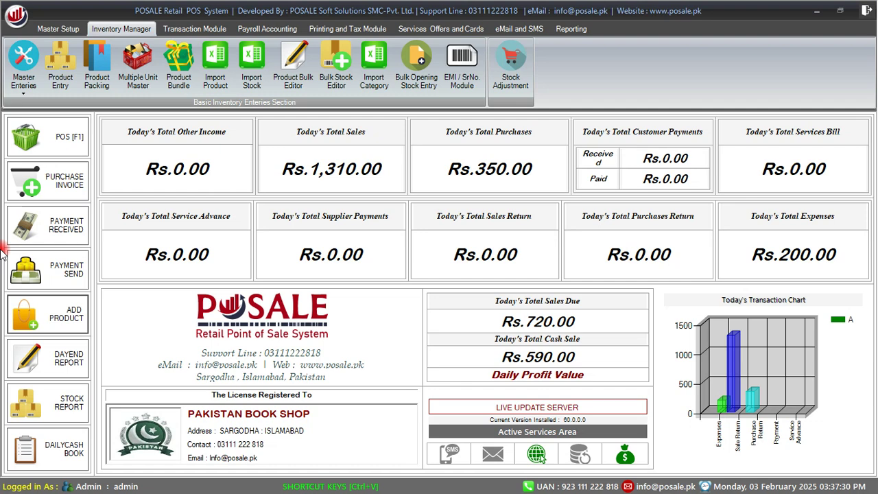
Open a new purchase invoice and select the first supplier in the supplier list
left_click(67, 193)
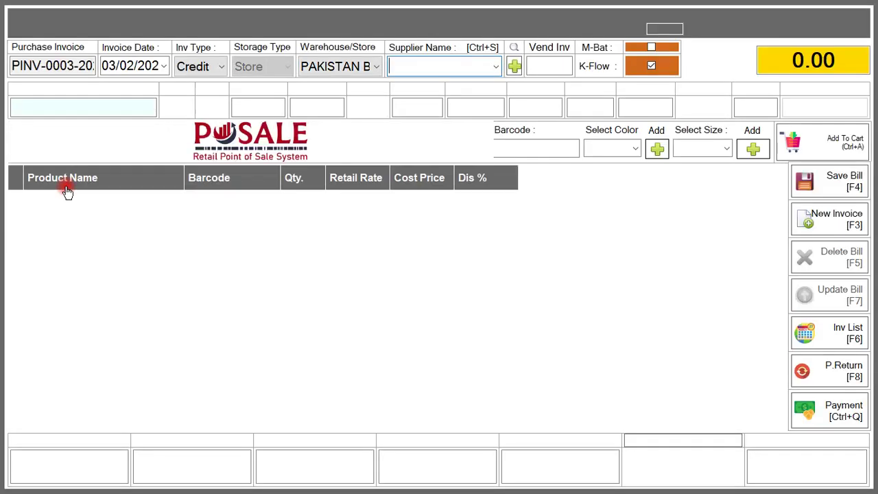
left_click(496, 67)
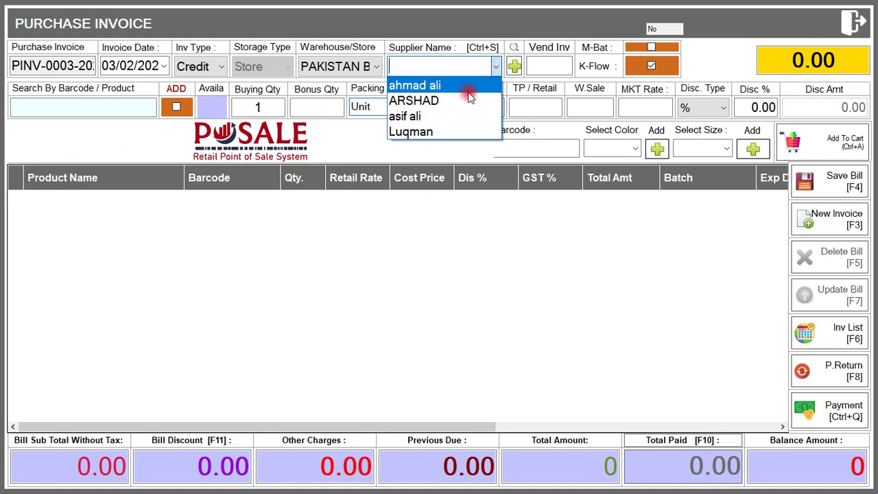
left_click(468, 94)
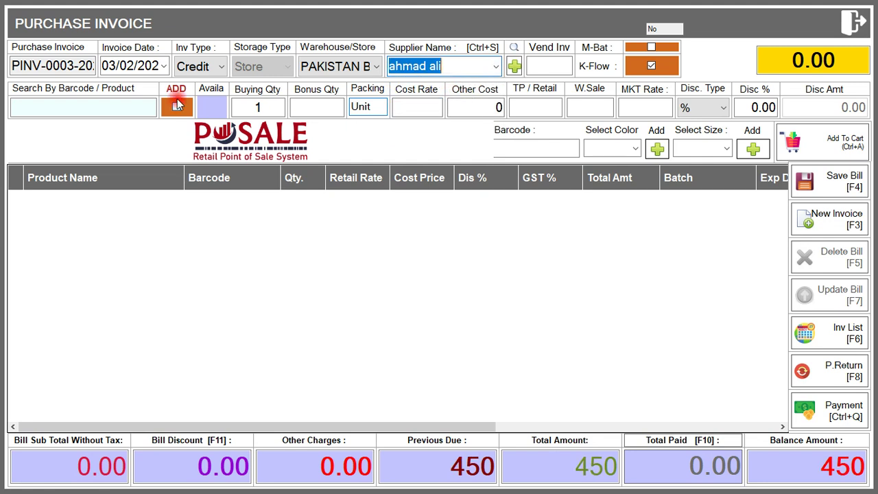
Add FILE BOARD A4 size to the purchase invoice with a buying quantity of 12, keeping the default rates and discount
left_click(64, 107)
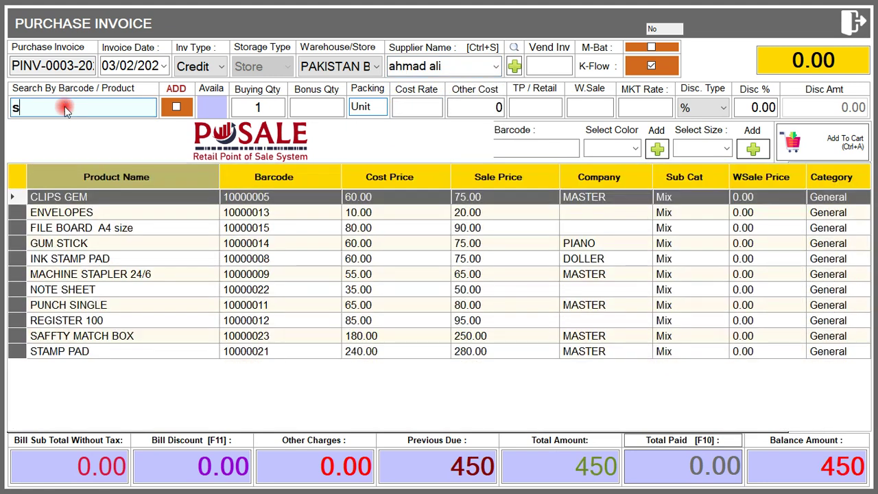
key("Down")
key("Down")
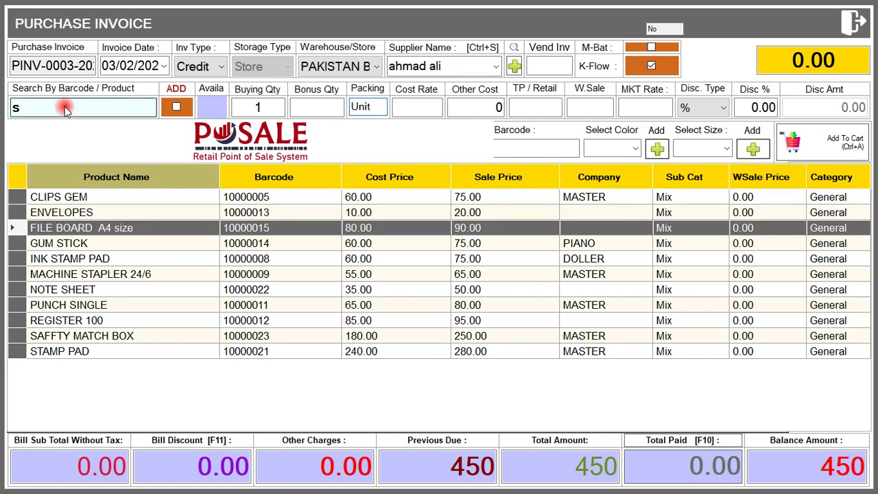
key("Return")
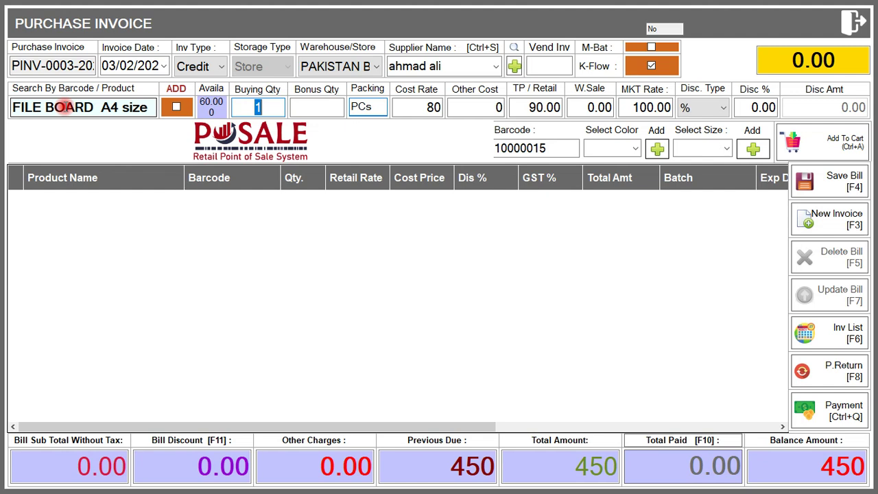
type("12")
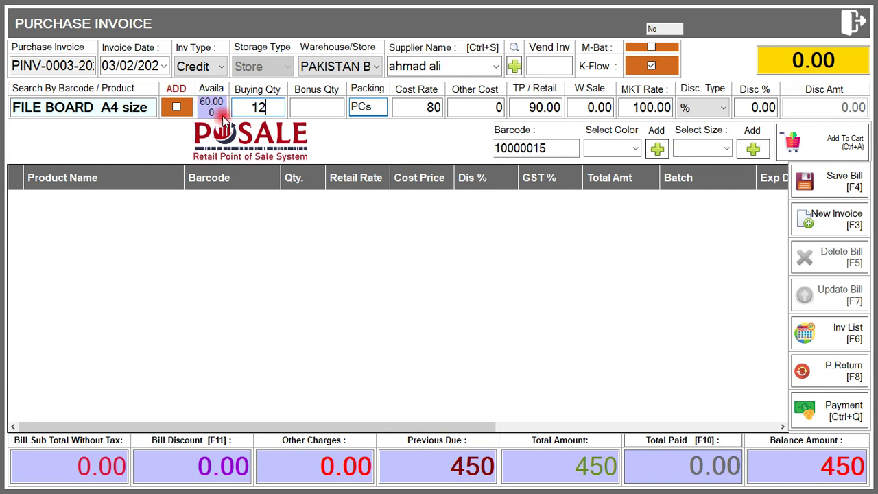
key("Return")
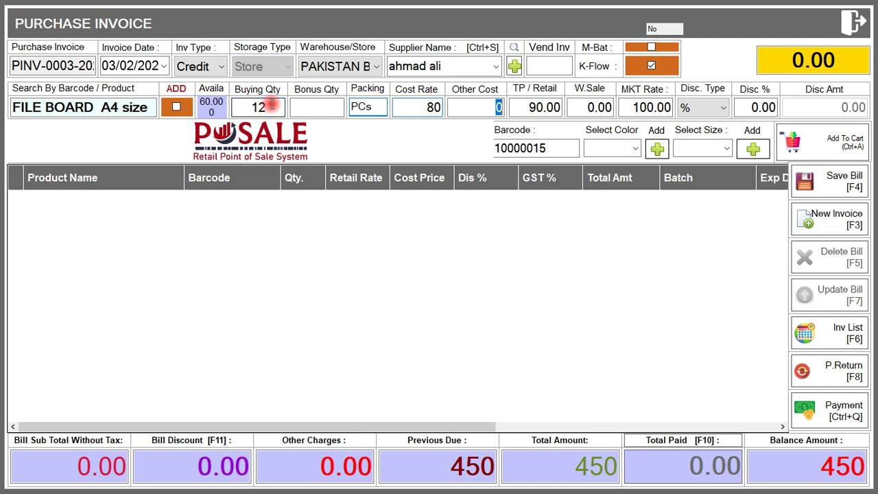
key("Return")
key("Return")
key("Return")
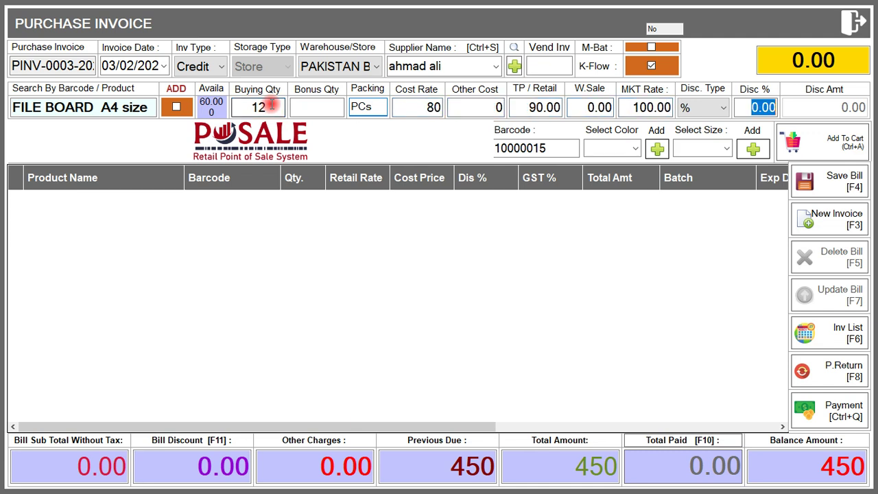
key("Return")
key("Return")
key("Return")
key("Return")
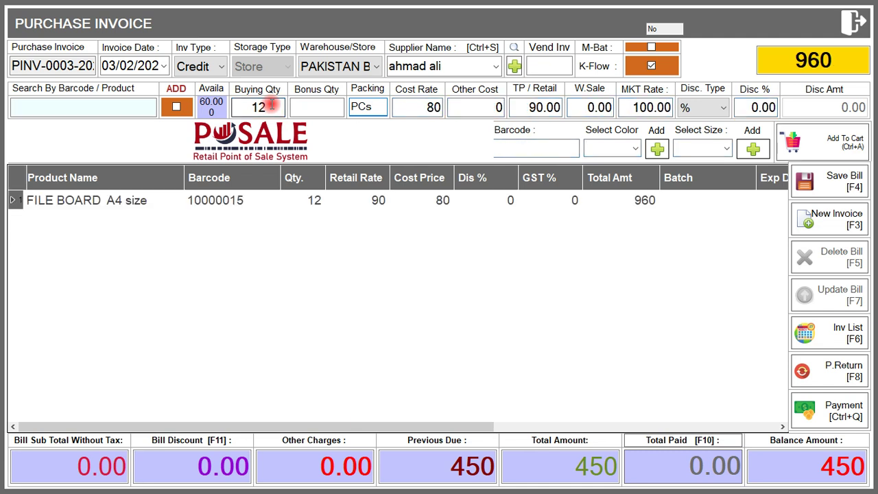
left_click(317, 107)
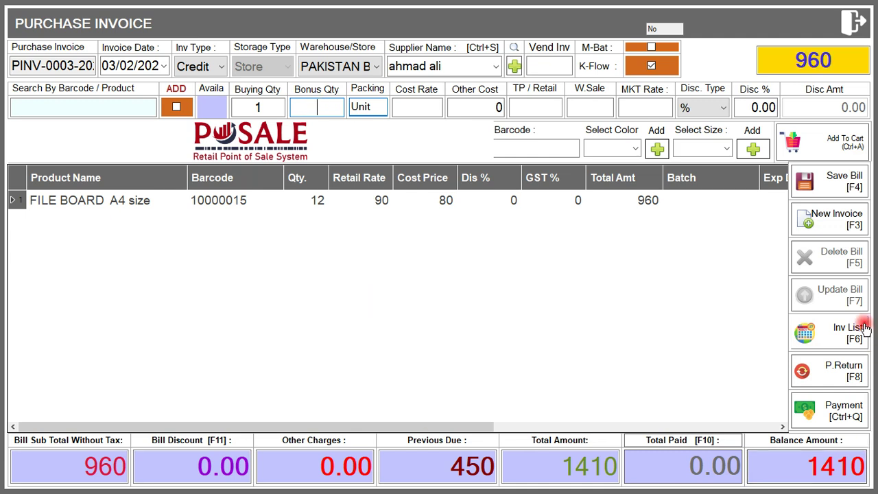
Save the purchase invoice without printing it and close the invoice window
left_click(828, 184)
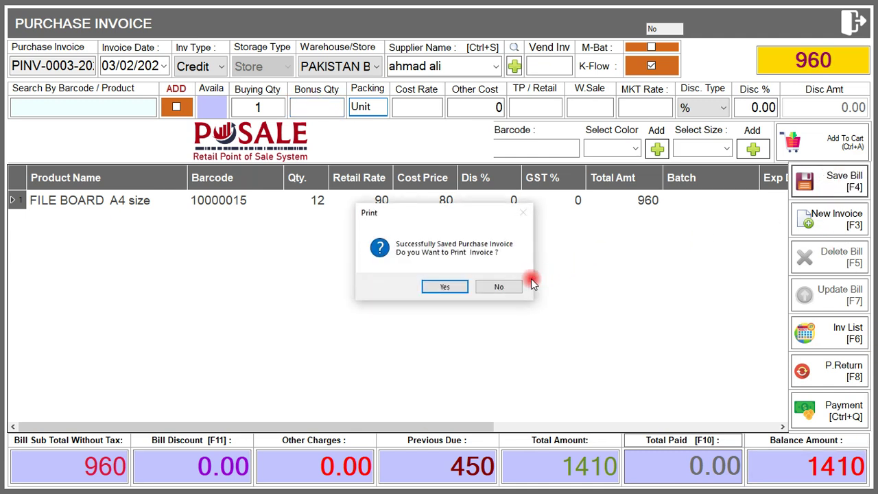
left_click(508, 289)
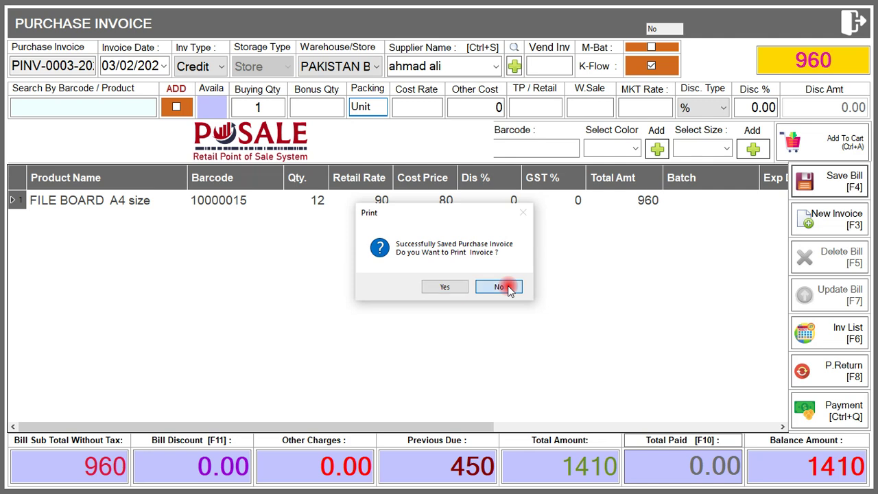
left_click(850, 26)
Open the point of sale screen and add one FILE BOARD A4 size to the cash sale bill
left_click(67, 133)
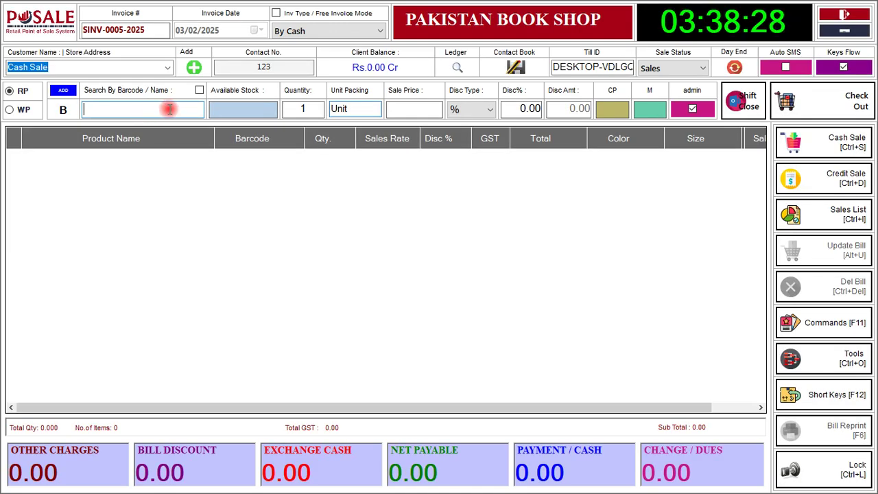
type("a")
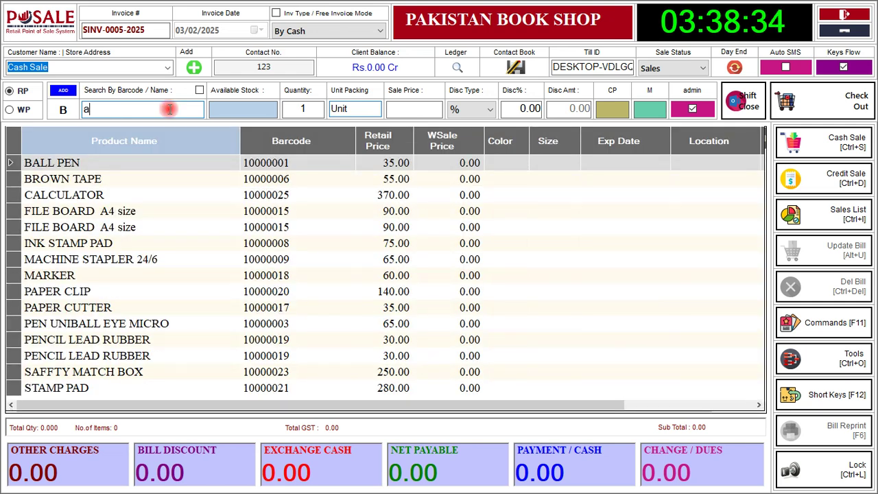
key("Down")
key("Down")
key("Down")
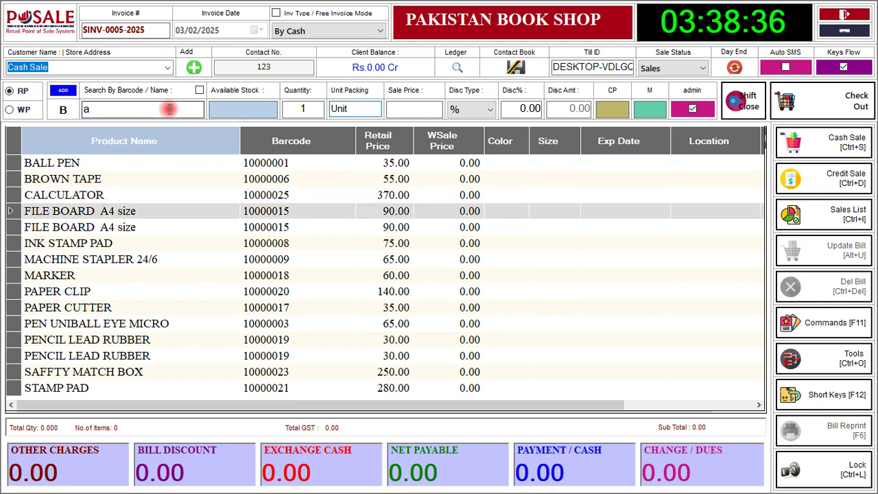
key("Return")
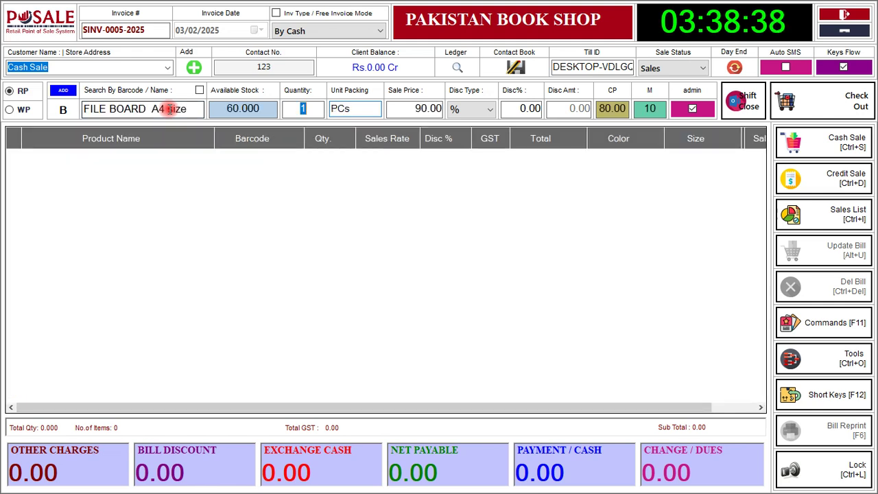
key("Return")
key("Return")
key("Return")
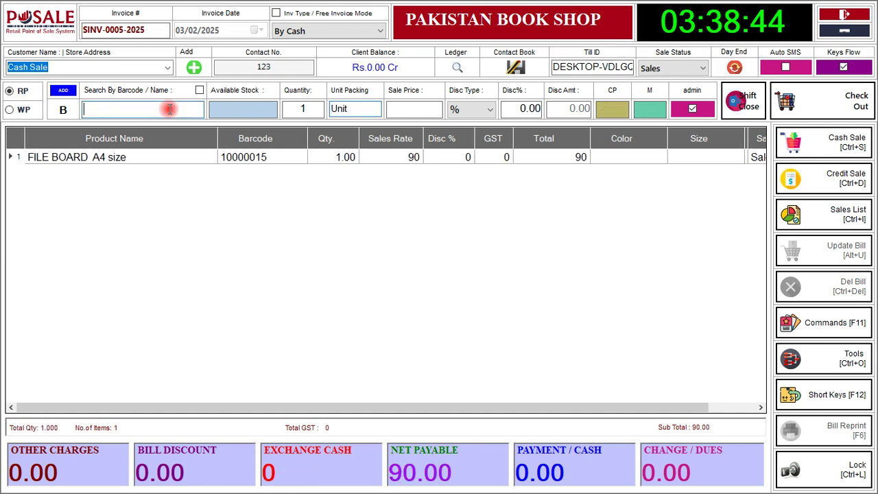
Save the FILE BOARD A4 size bill as a cash sale and view its invoice in the print preview, closing the preview when done
key("ctrl+s")
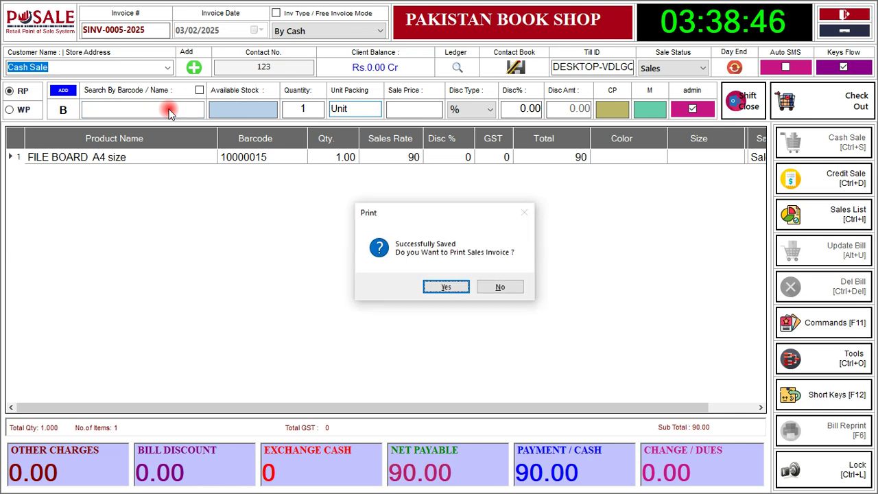
key("Return")
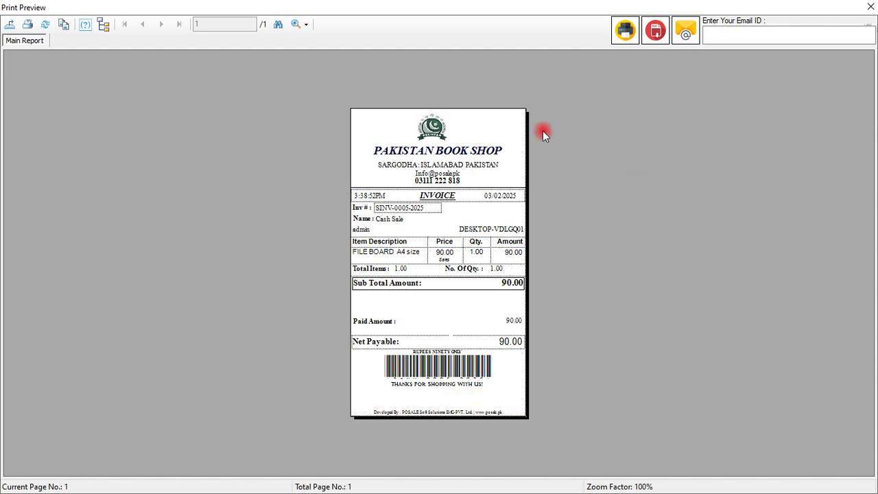
left_click(870, 7)
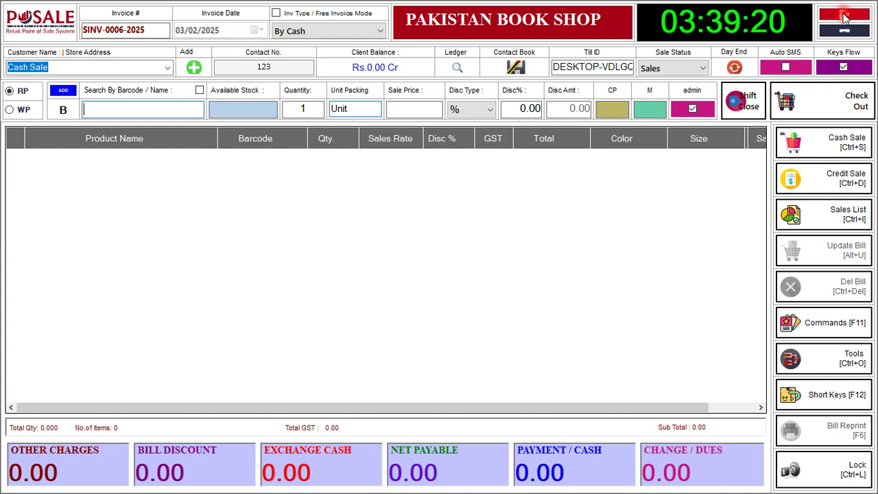
Review the list of sales invoices dated 03/02/2025 and return to the point of sale screen
left_click(846, 211)
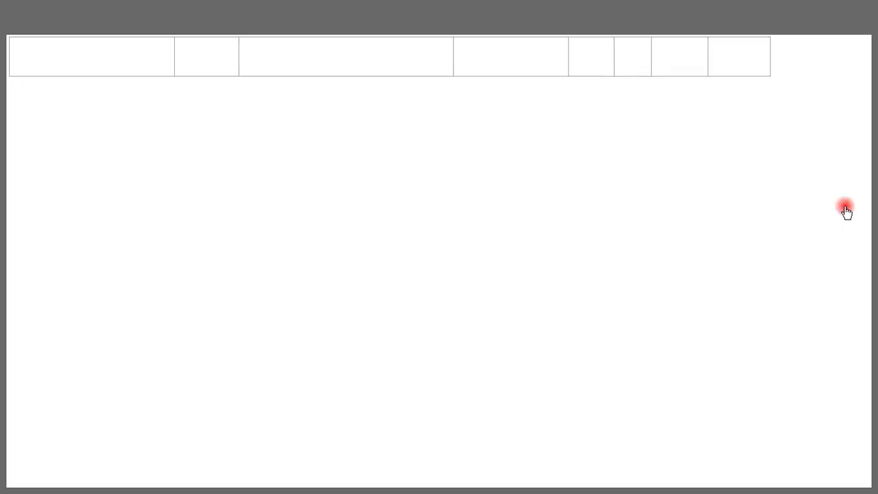
left_click(211, 72)
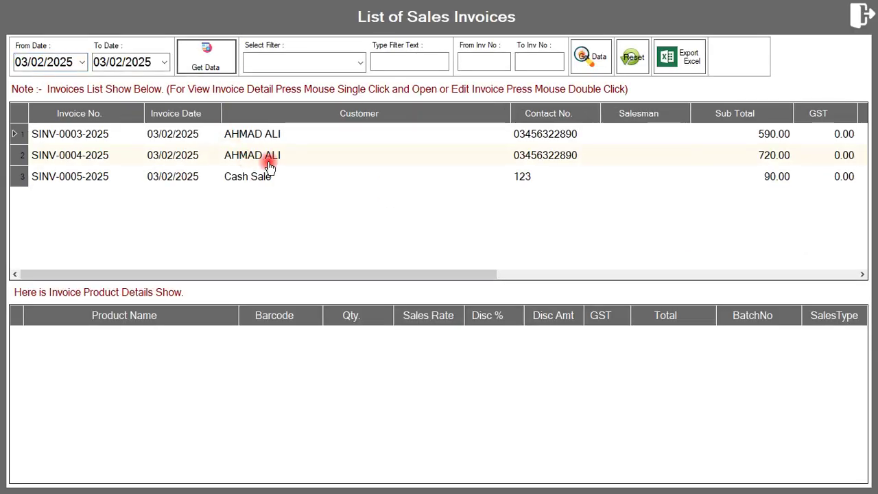
left_click(857, 19)
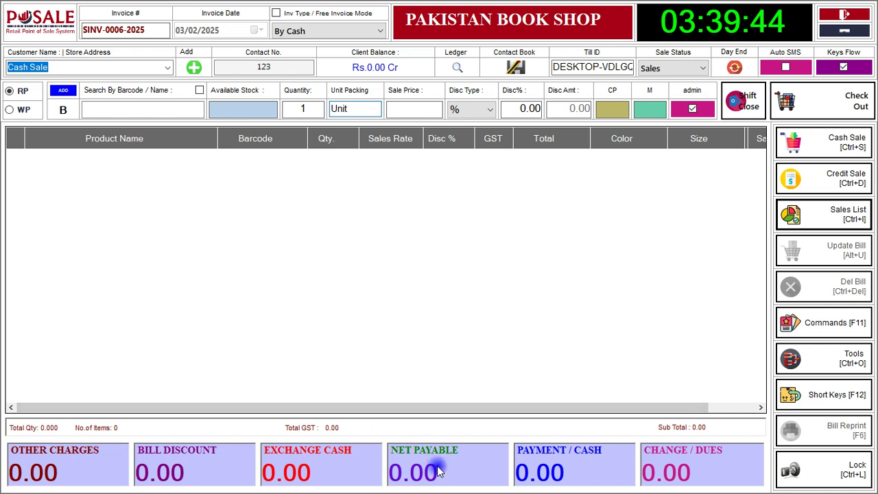
View the list of all POS shortcut keys and exit the point of sale screen
left_click(833, 403)
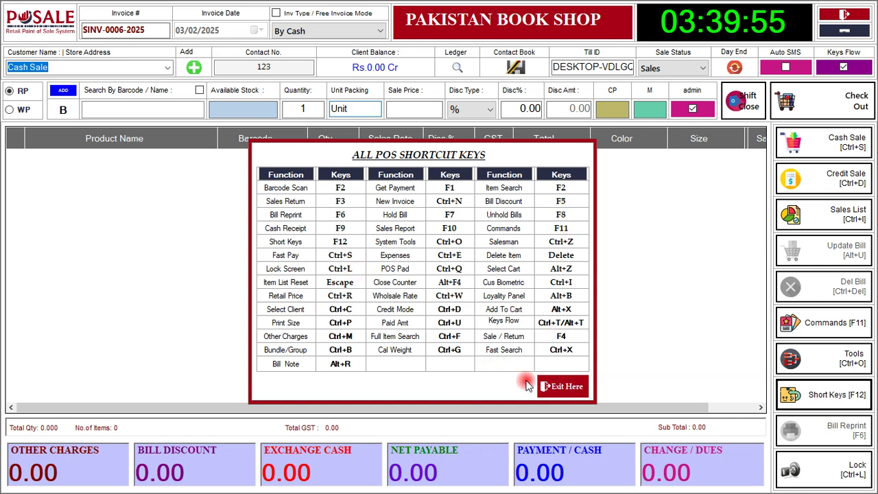
left_click(561, 388)
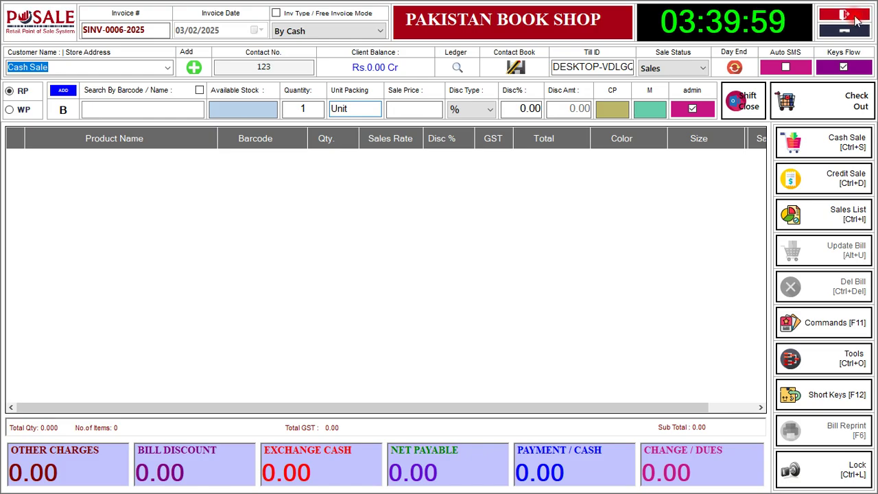
left_click(855, 19)
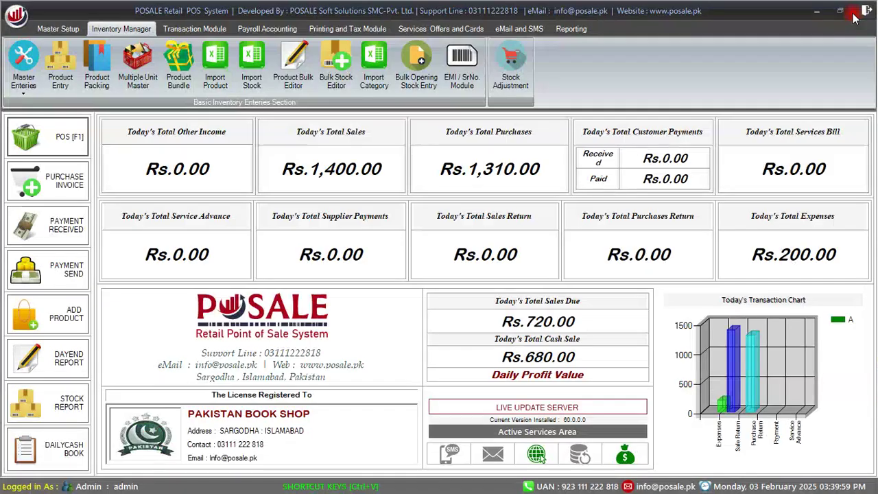
Examine the purchase return form that works by bill number, including its bill number entry, and close it without saving
left_click(183, 33)
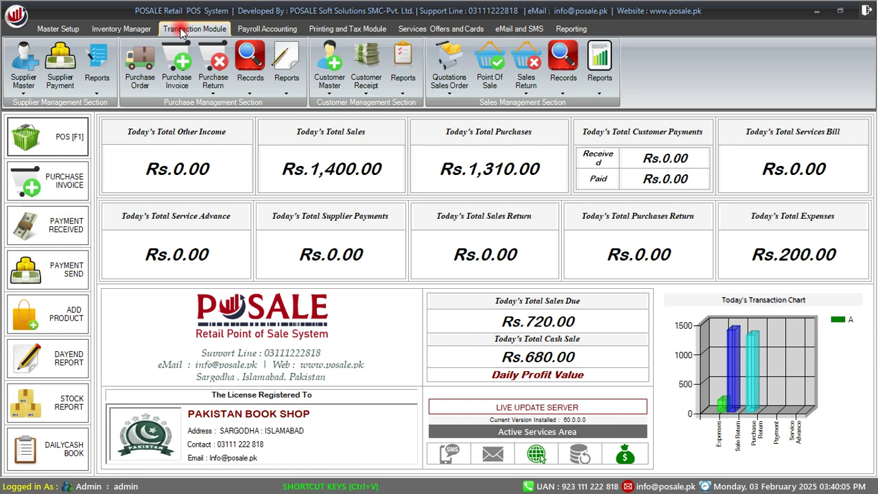
left_click(213, 76)
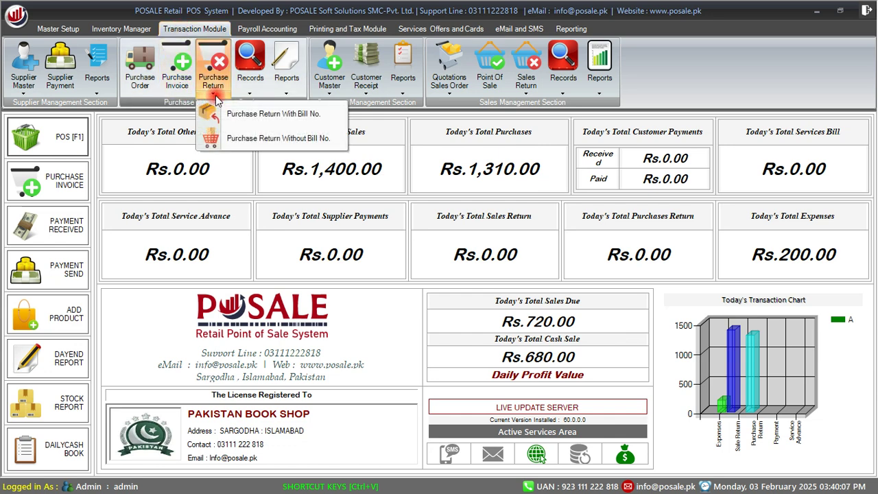
left_click(264, 114)
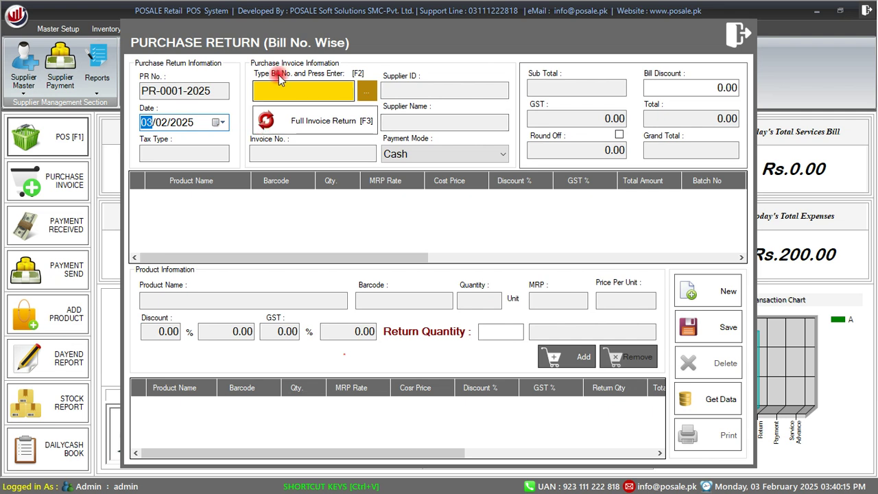
left_click(293, 91)
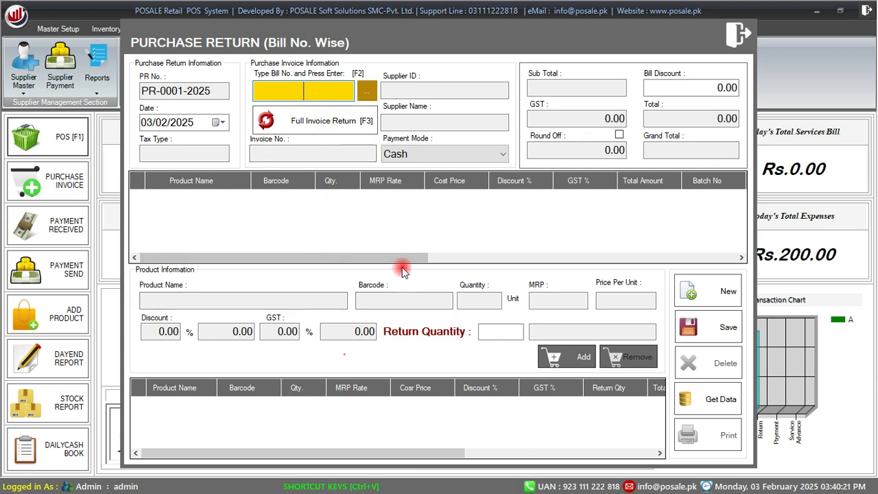
left_click_drag(402, 264, 323, 257)
left_click(734, 38)
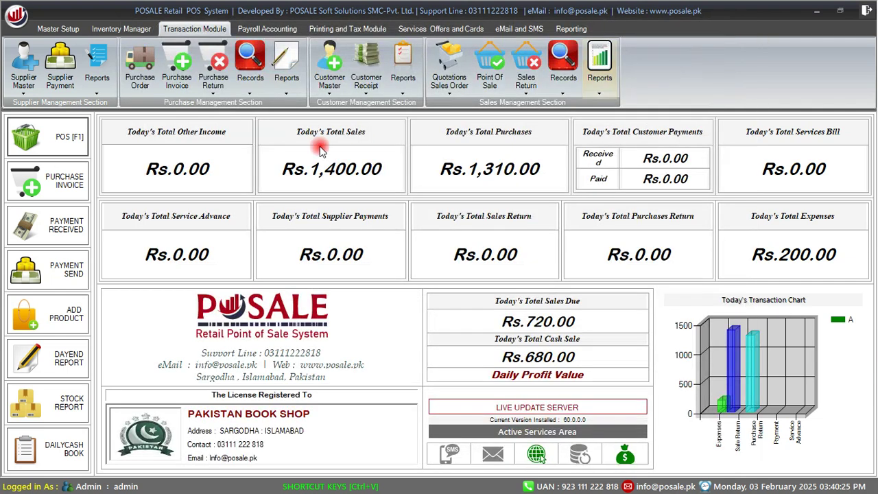
Examine the purchase return form without bill number, including its product search, and close it without entering a return
left_click(213, 72)
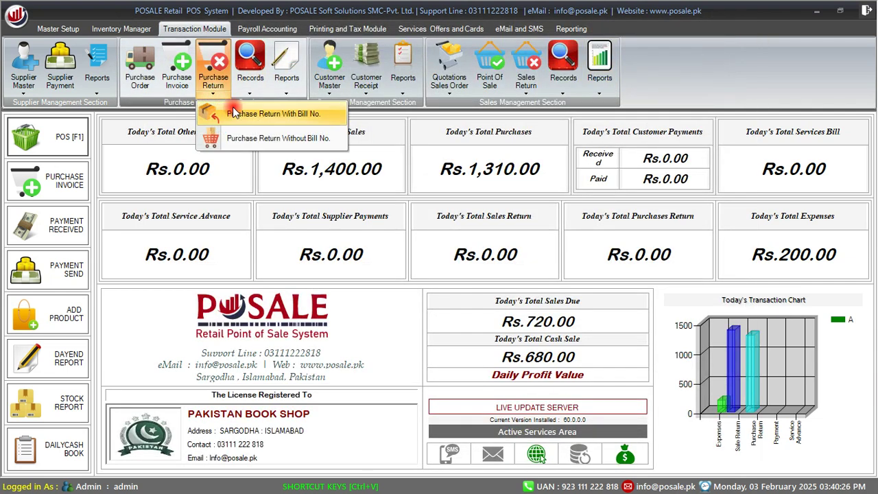
left_click(258, 141)
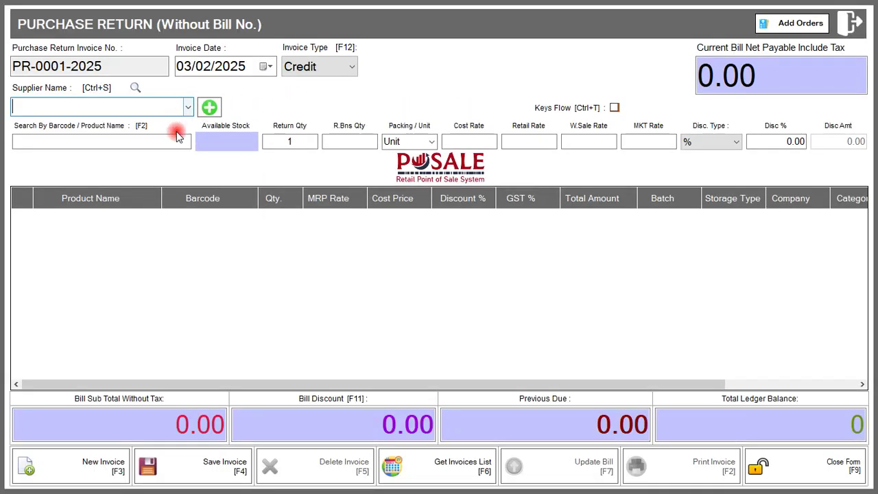
left_click(157, 140)
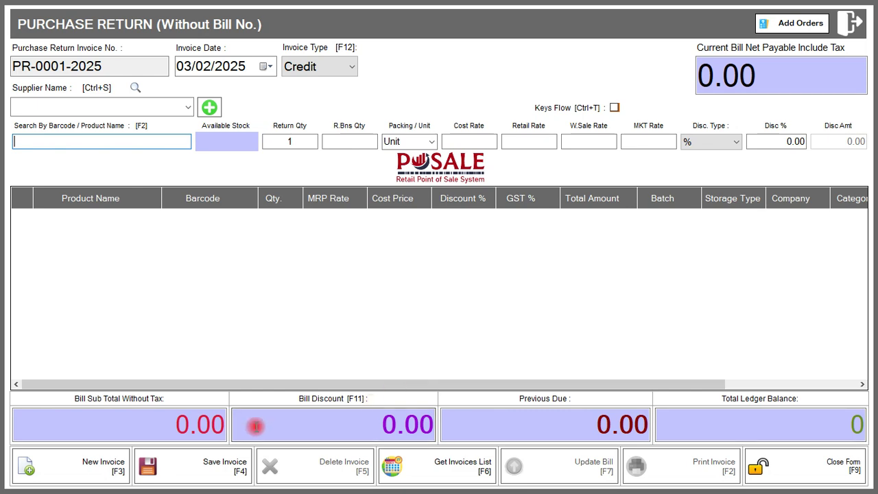
left_click(857, 24)
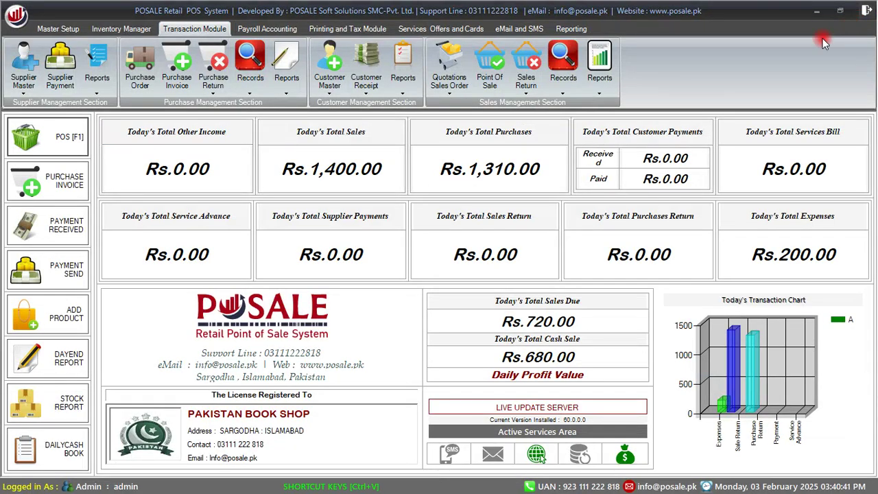
Examine the sales return form that works with a bill number and close it without entering a return
left_click(527, 96)
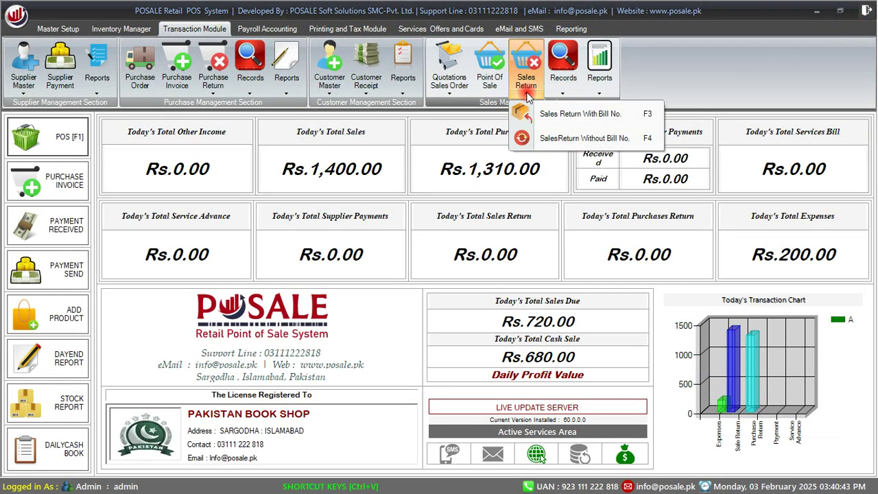
left_click(625, 113)
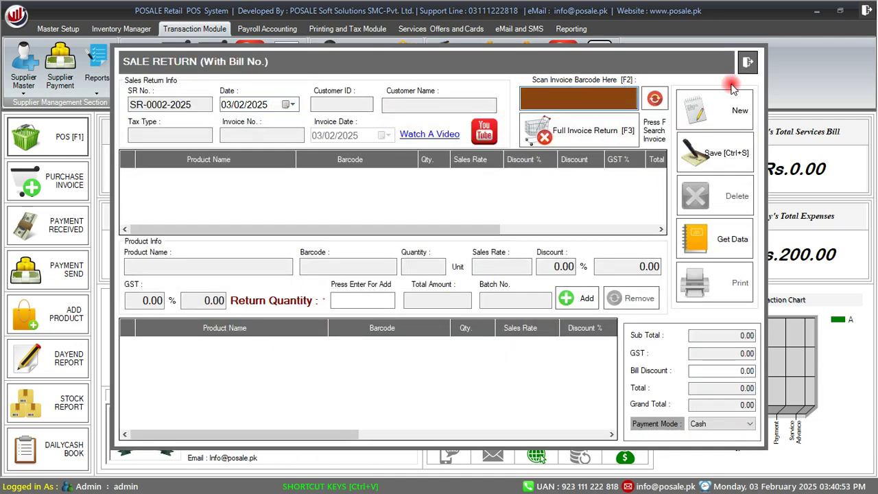
left_click(747, 66)
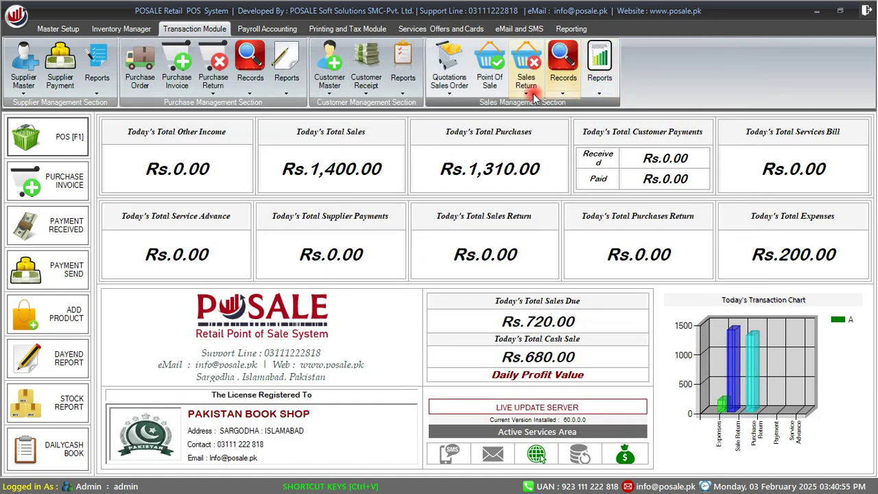
Examine the sales return form without bill number and close it without entering a return
left_click(527, 72)
left_click(546, 133)
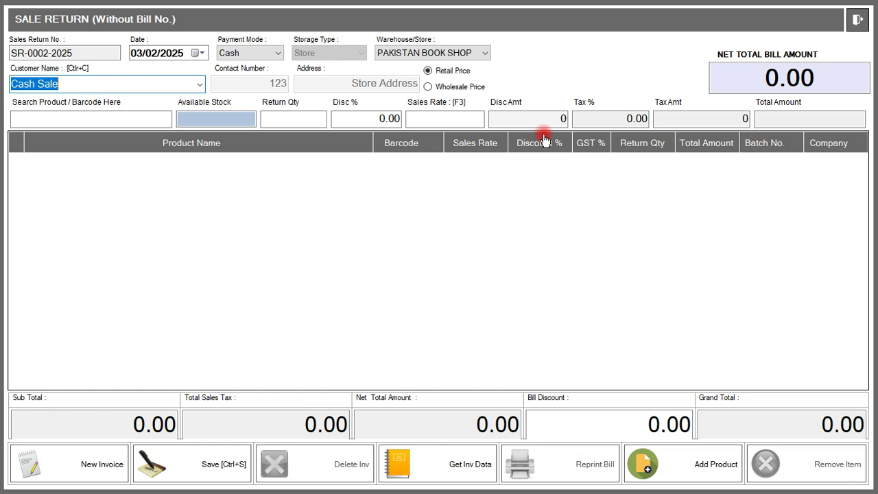
left_click(857, 22)
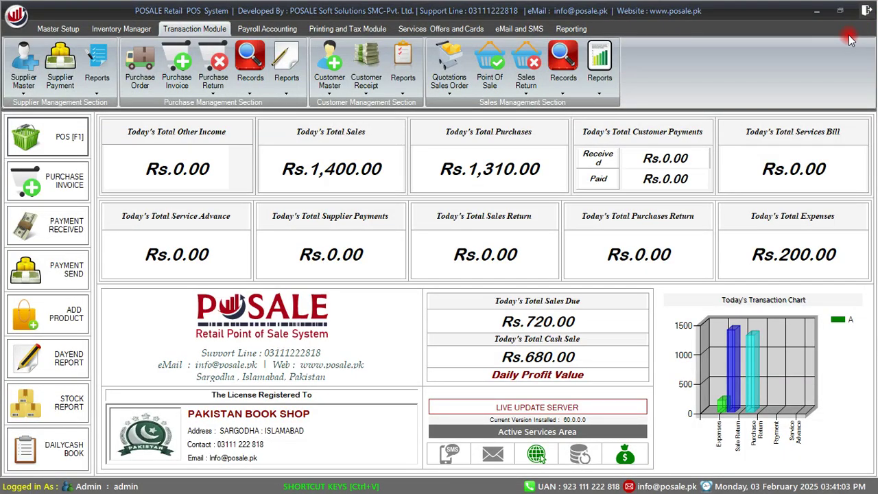